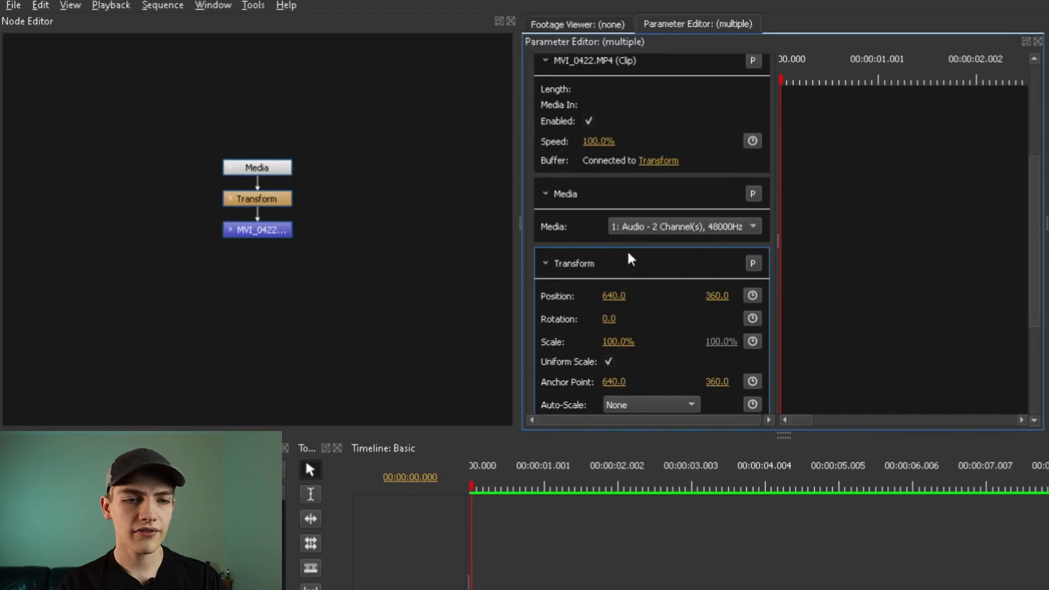
Step: Clear the node selection and show the Media node's parameters alongside the pinned Transform parameters
scroll(749, 209, down, 3)
scroll(750, 209, up, 3)
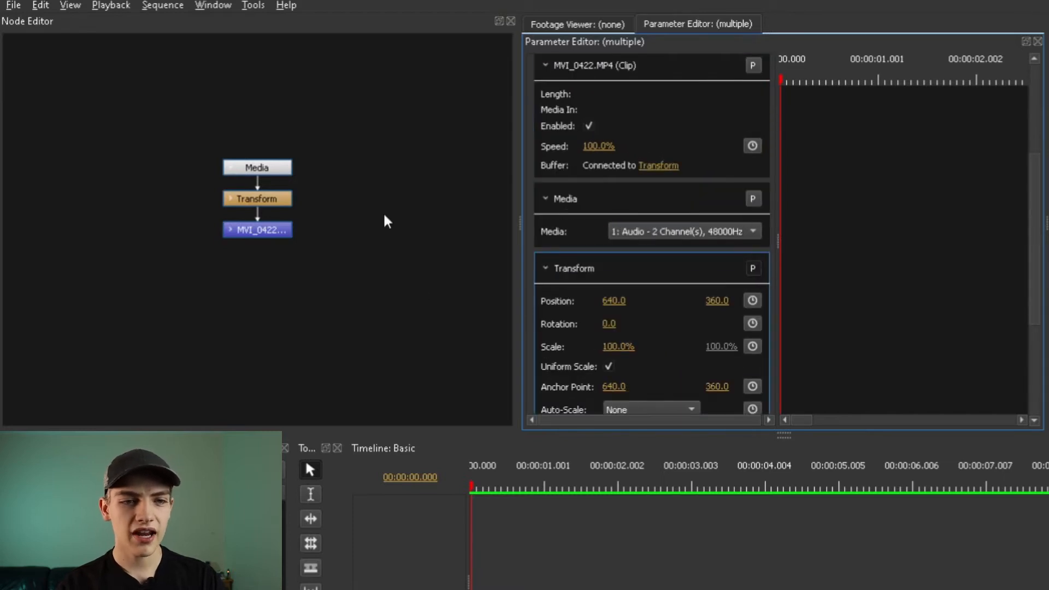
click(371, 221)
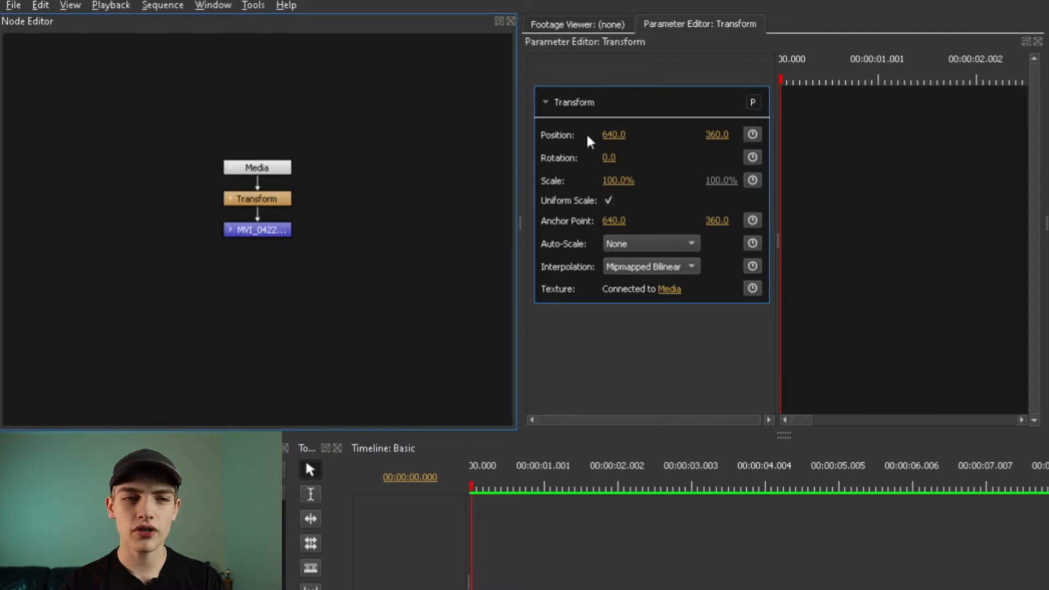
ctrl+click(264, 173)
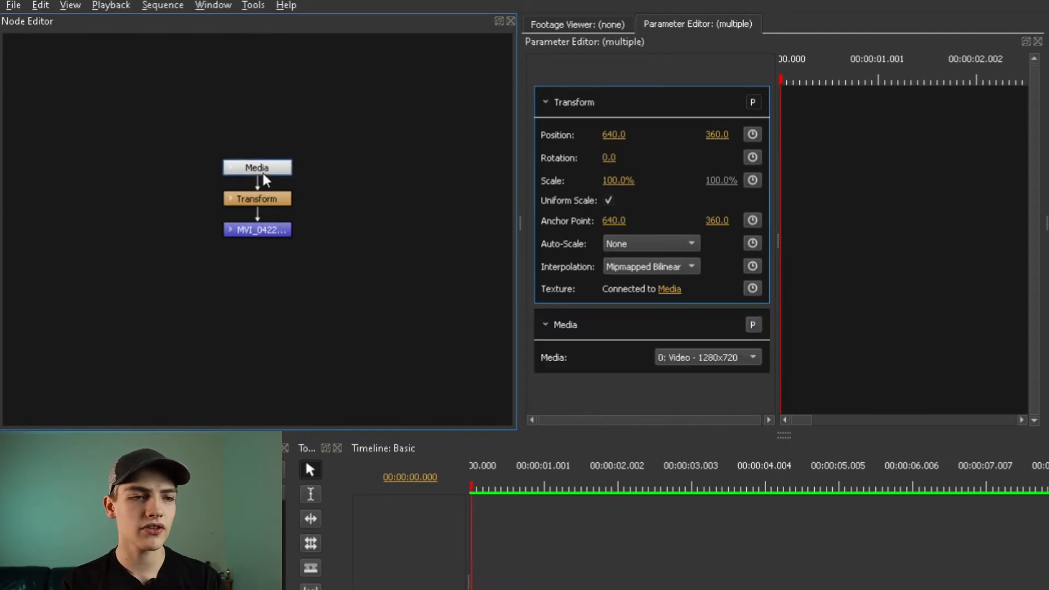
Step: Pin the MVI_0422.MP4 clip node's parameters in the Parameter Editor and deselect the node
click(264, 231)
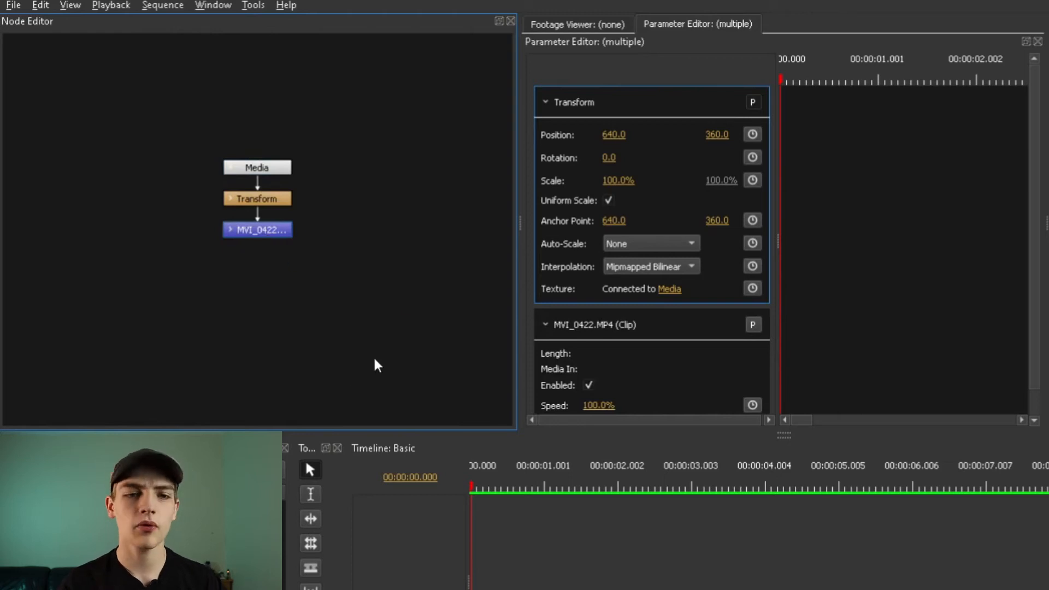
click(752, 330)
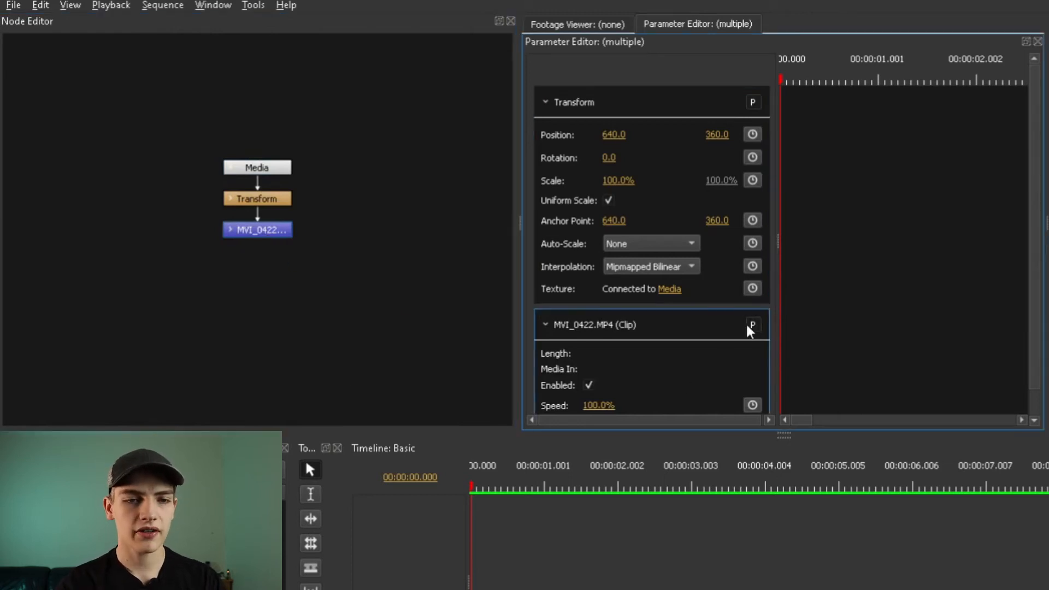
click(313, 264)
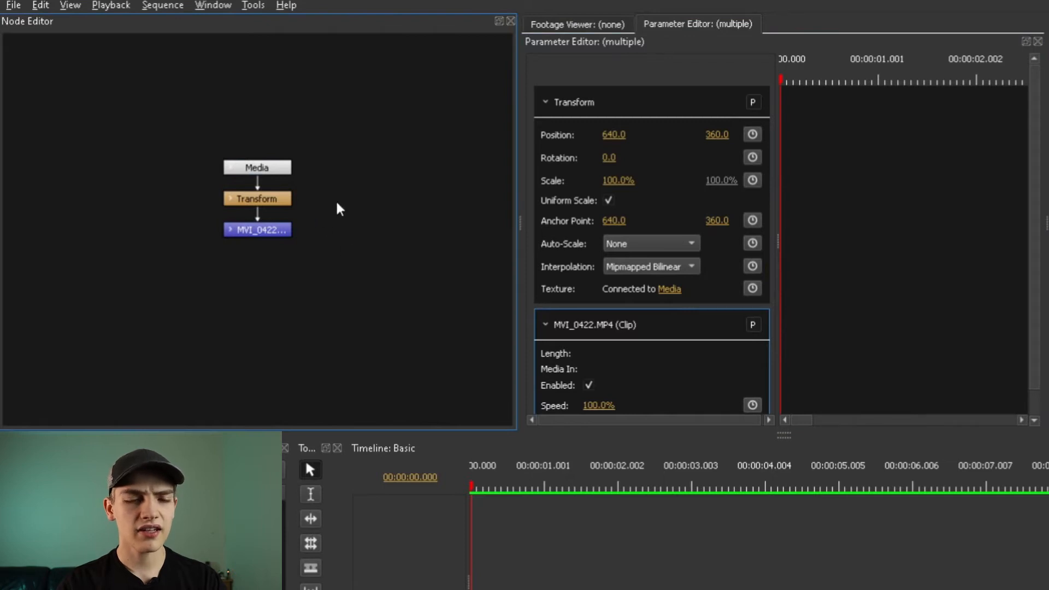
scroll(848, 242, down, 1)
scroll(848, 242, up, 1)
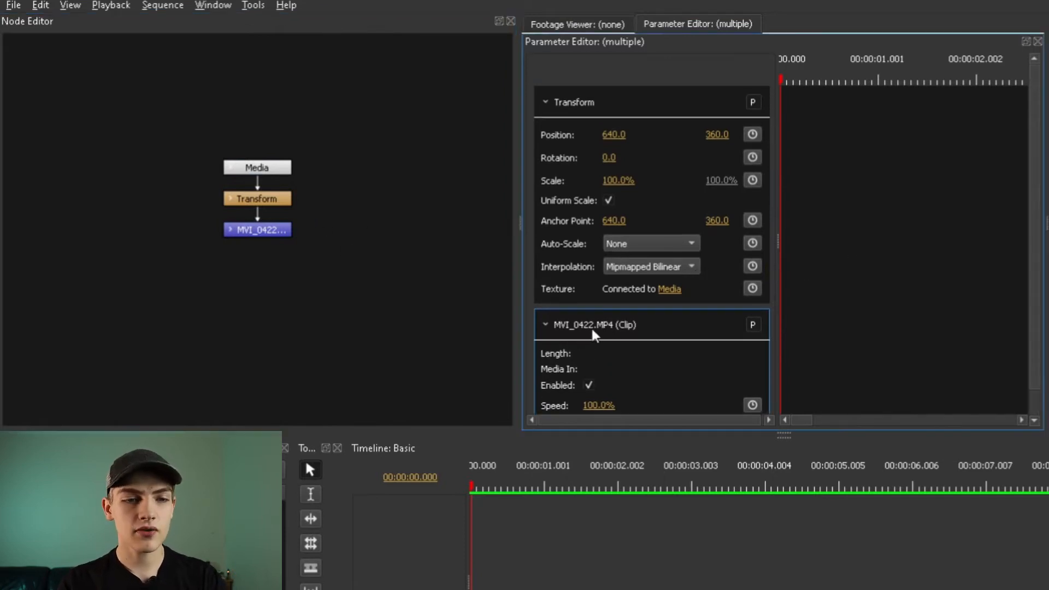
Step: Try to move the MVI_0422.MP4 clip parameter section above the Transform section
scroll(591, 327, down, 1)
drag(589, 291, 630, 307)
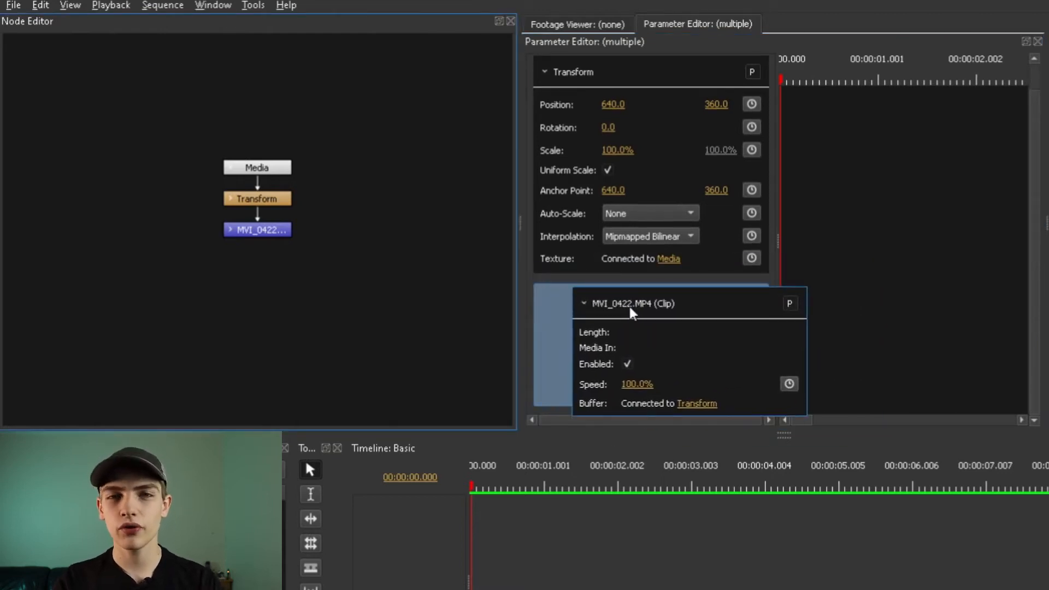
drag(628, 304, 629, 115)
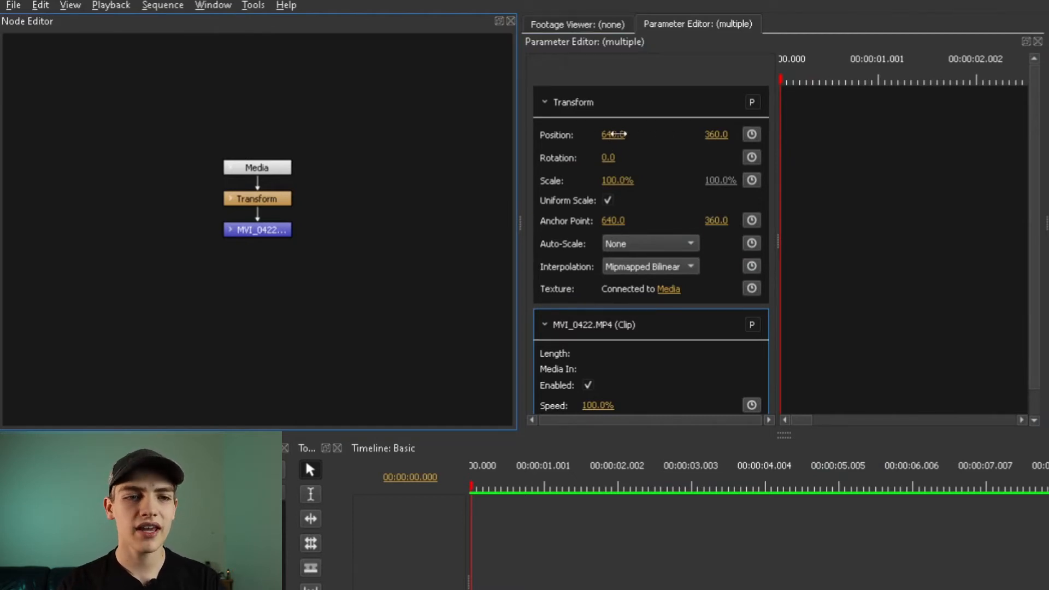
Step: Try shifting the clip's horizontal Transform position to about 774, and undo the change
drag(613, 134, 611, 134)
drag(380, 134, 453, 134)
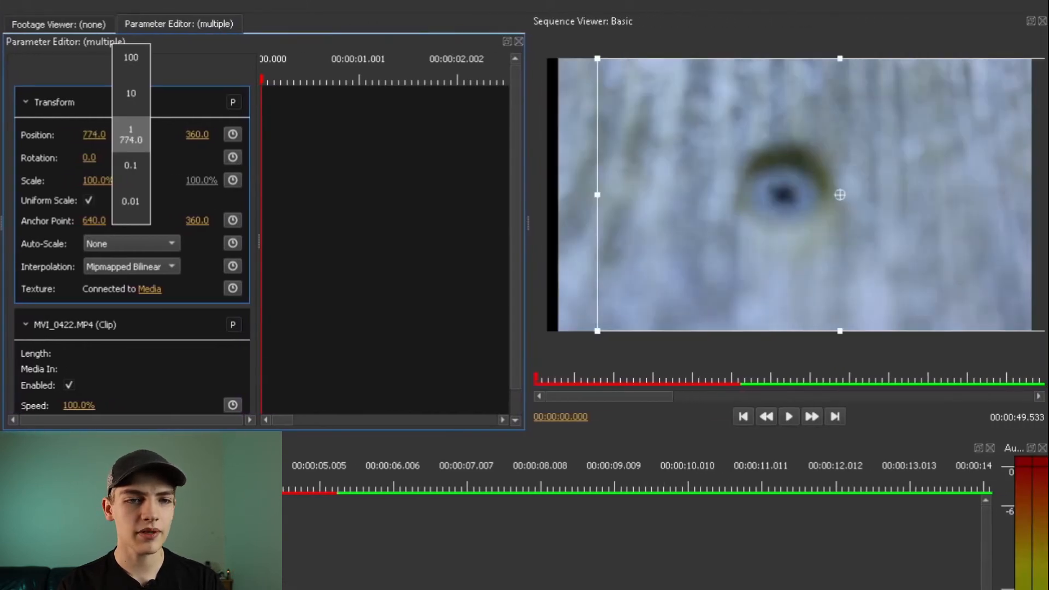
drag(132, 135, 94, 135)
key(ctrl+z)
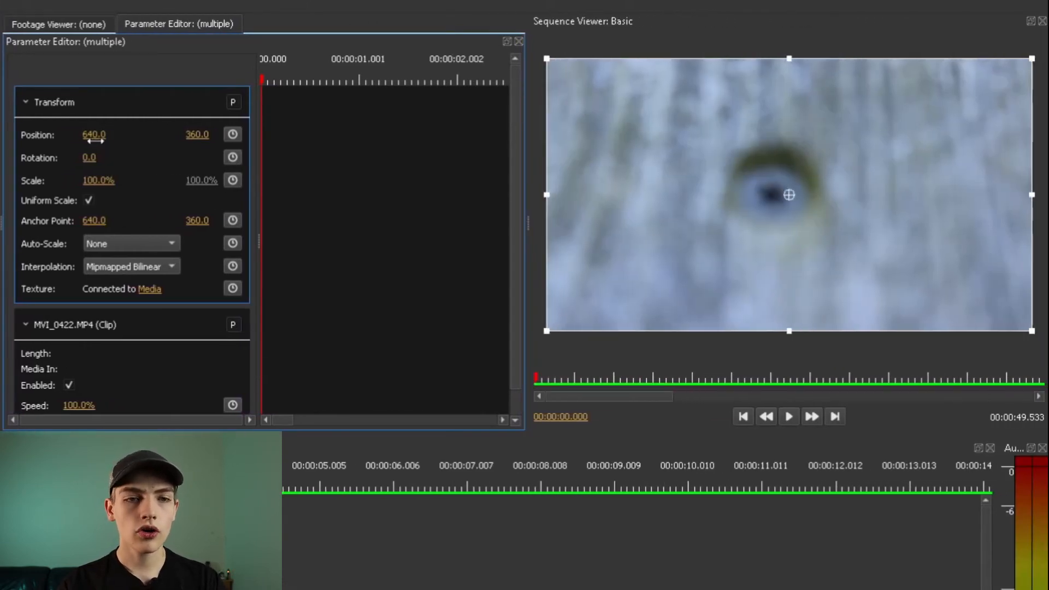
Step: Try an exact horizontal Transform position of 120 for the clip, and undo the change
click(95, 140)
double_click(96, 138)
drag(115, 137, 79, 133)
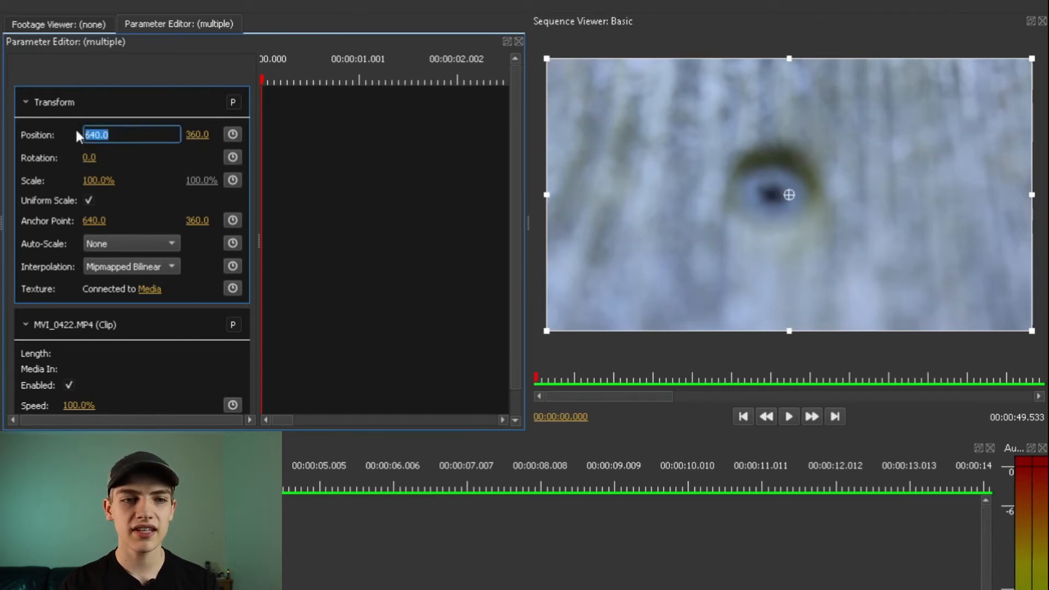
text(120-)
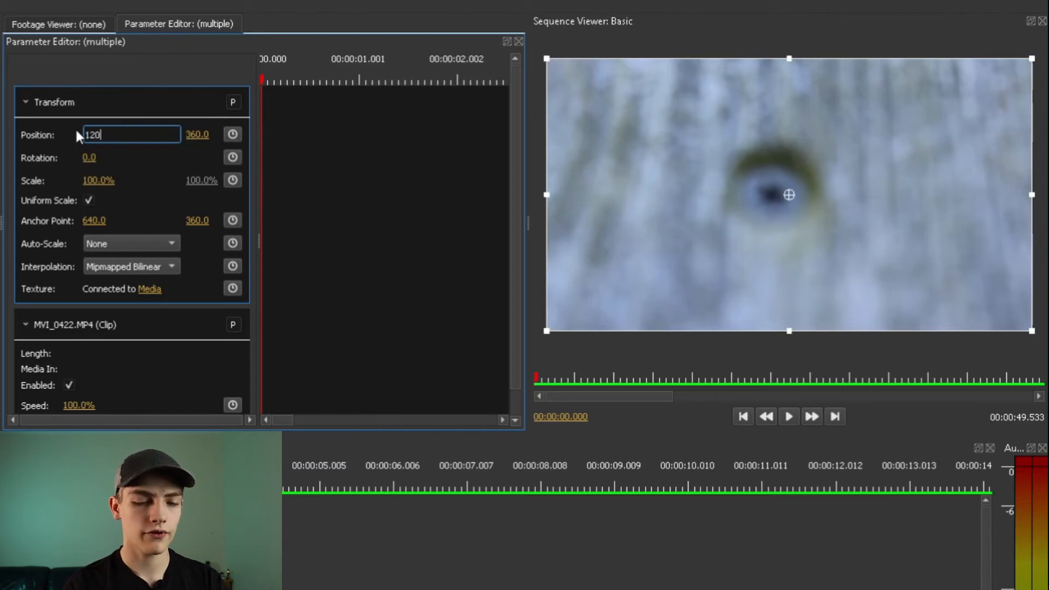
key(Return)
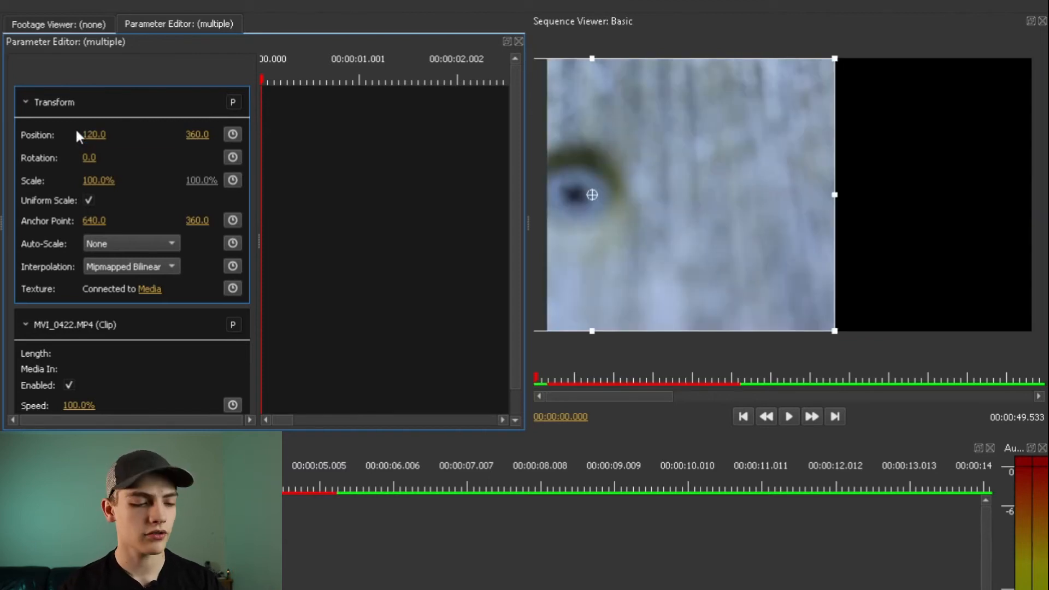
key(ctrl+z)
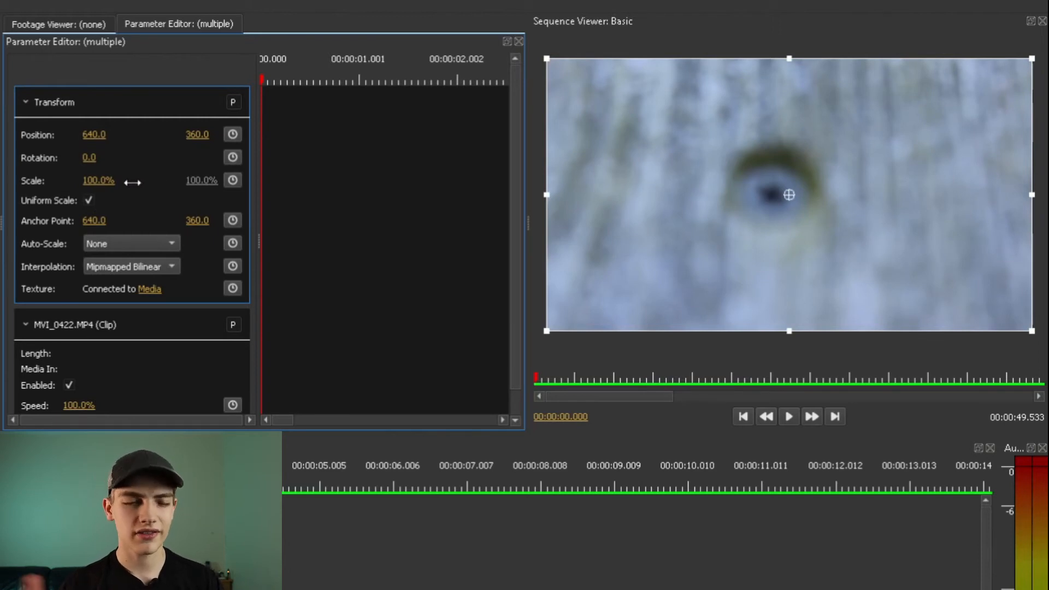
Step: Scale the clip to 58% and, with Uniform Scale disabled, reduce its vertical scale to 47%
drag(89, 181, 496, 194)
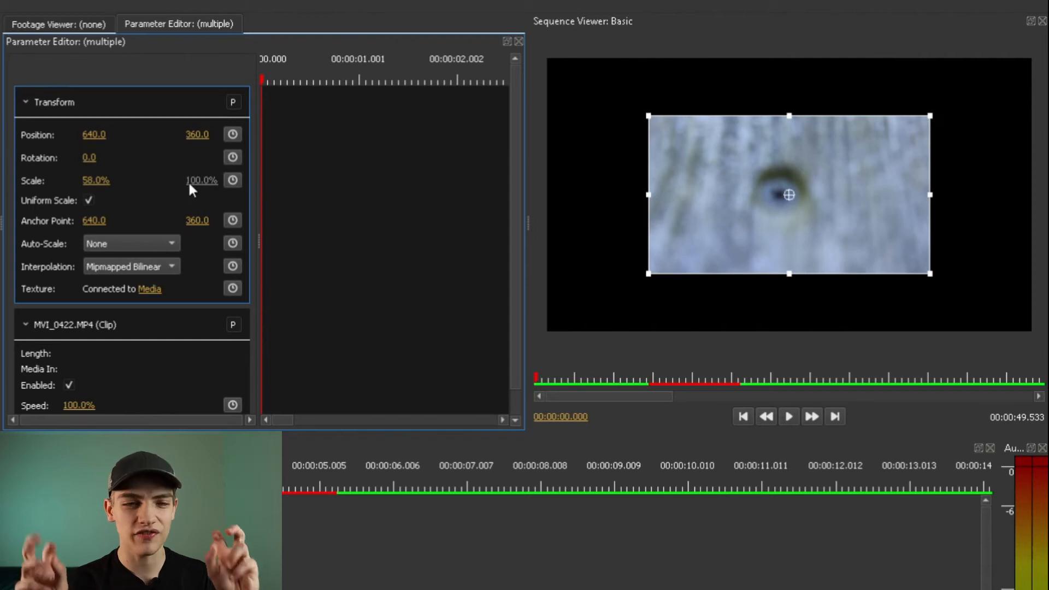
click(88, 200)
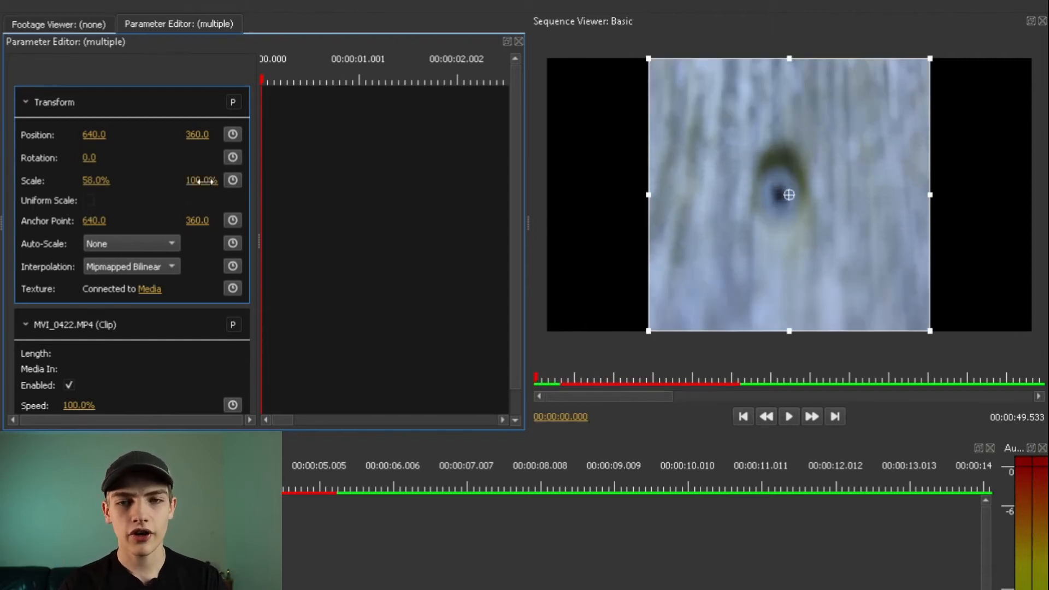
drag(203, 181, 168, 181)
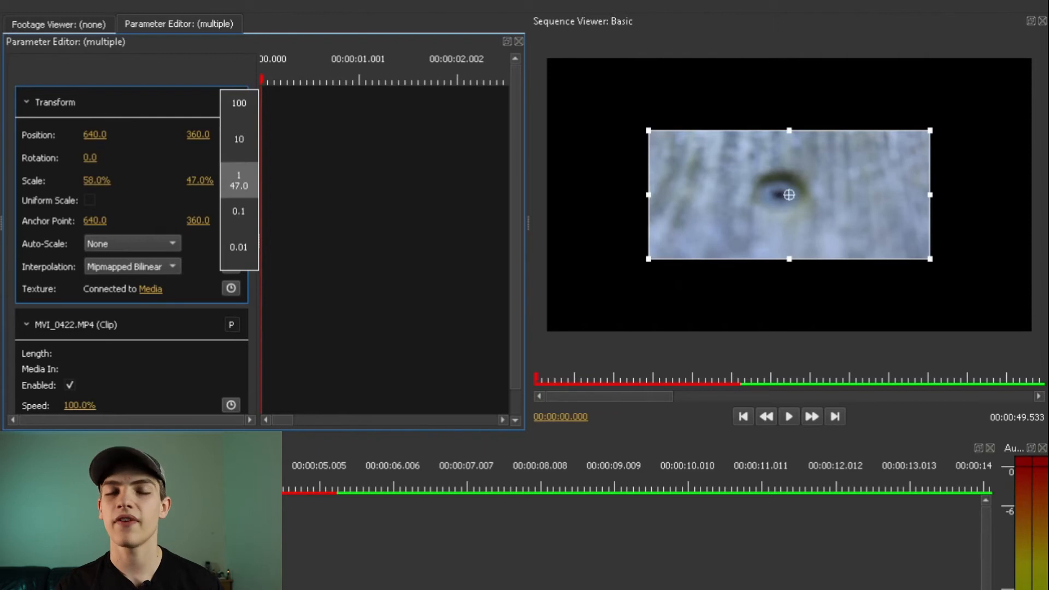
drag(168, 181, 203, 181)
Step: Set the clip's vertical scale to 100% and re-enable Uniform Scale
click(202, 181)
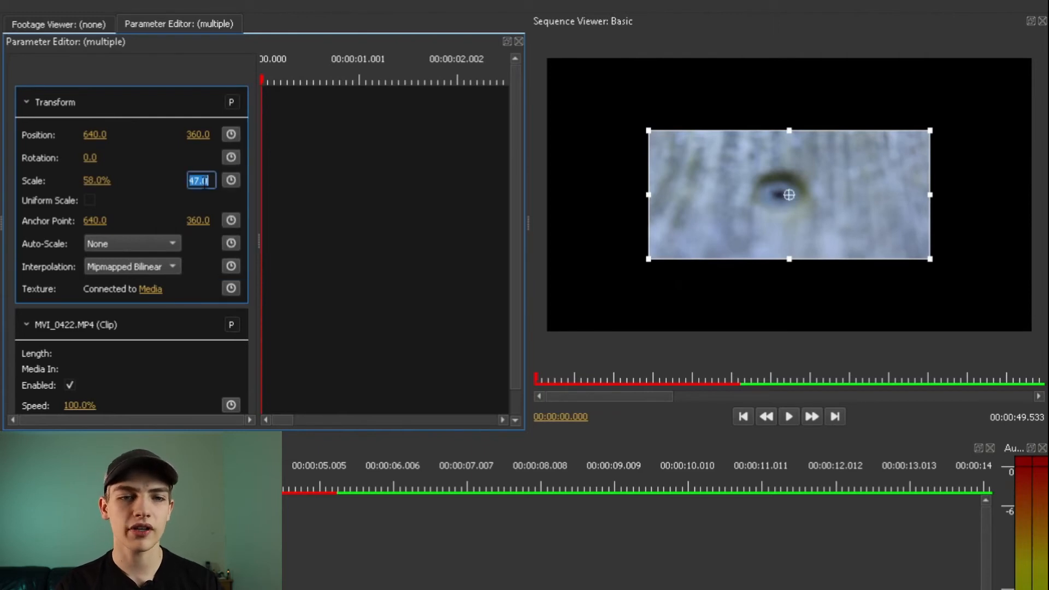
text(100)
key(Return)
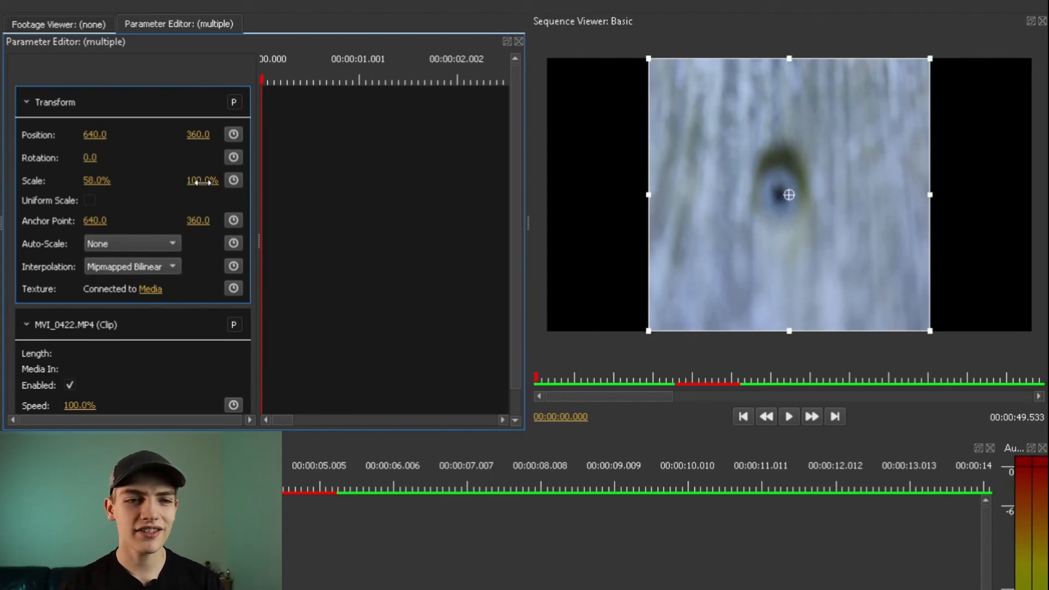
click(89, 200)
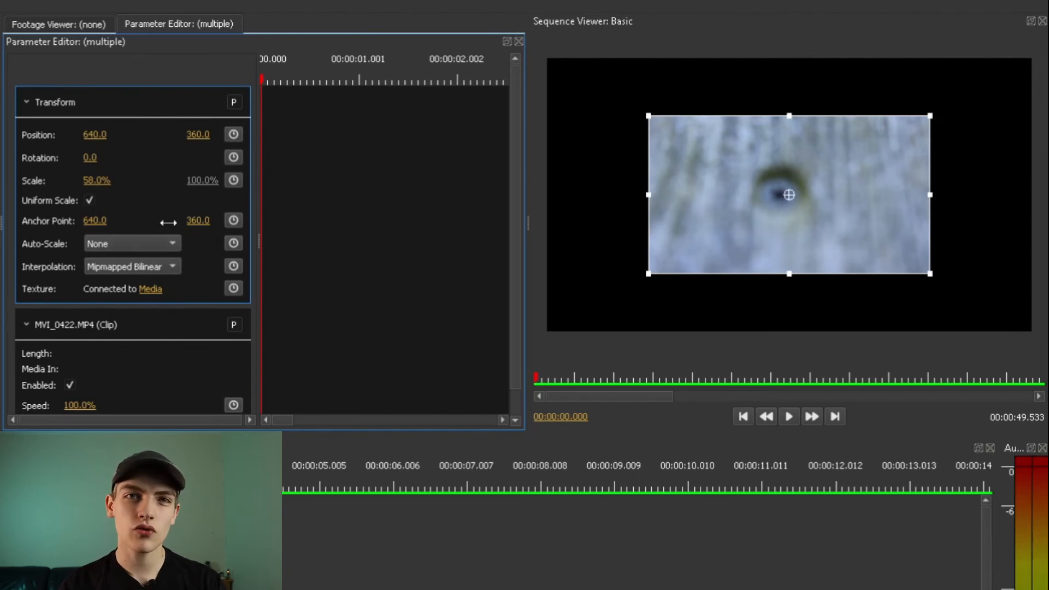
Step: Set the Transform's Auto-Scale to Fit and move the playhead to 00:00:00.684
click(175, 243)
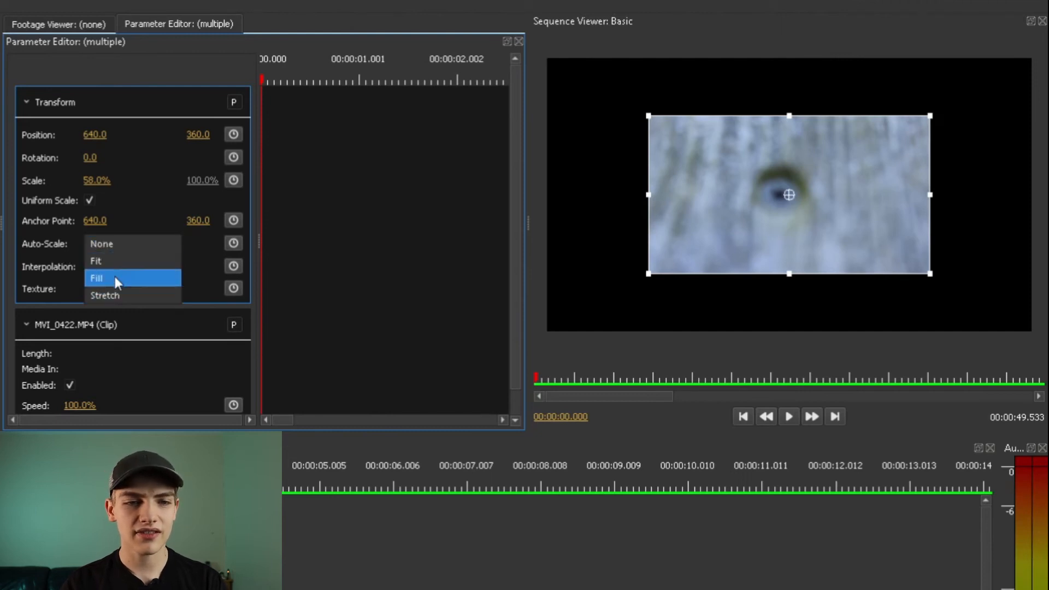
click(114, 259)
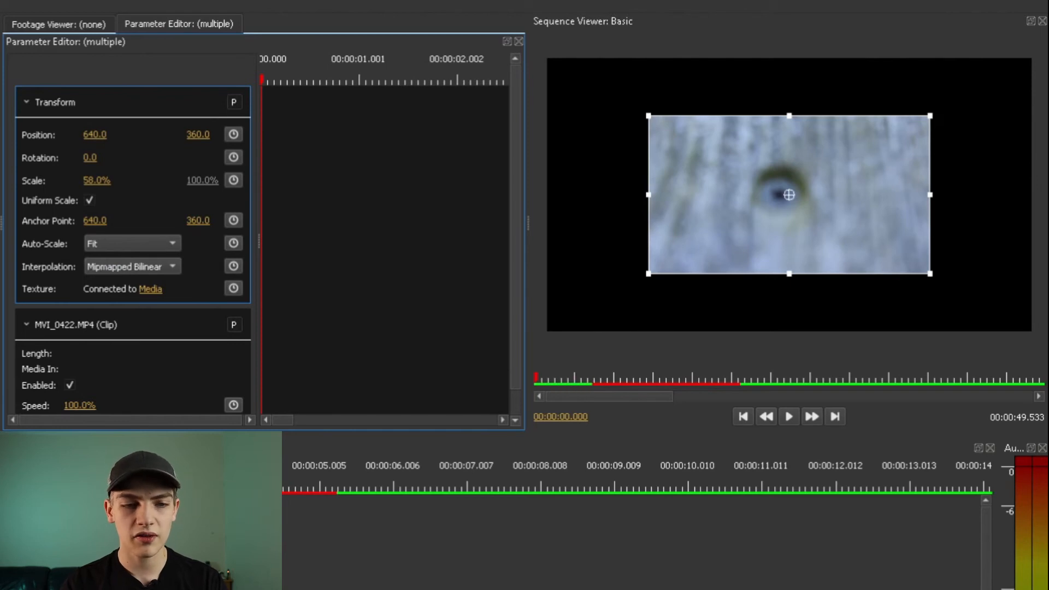
drag(44, 484, 1, 484)
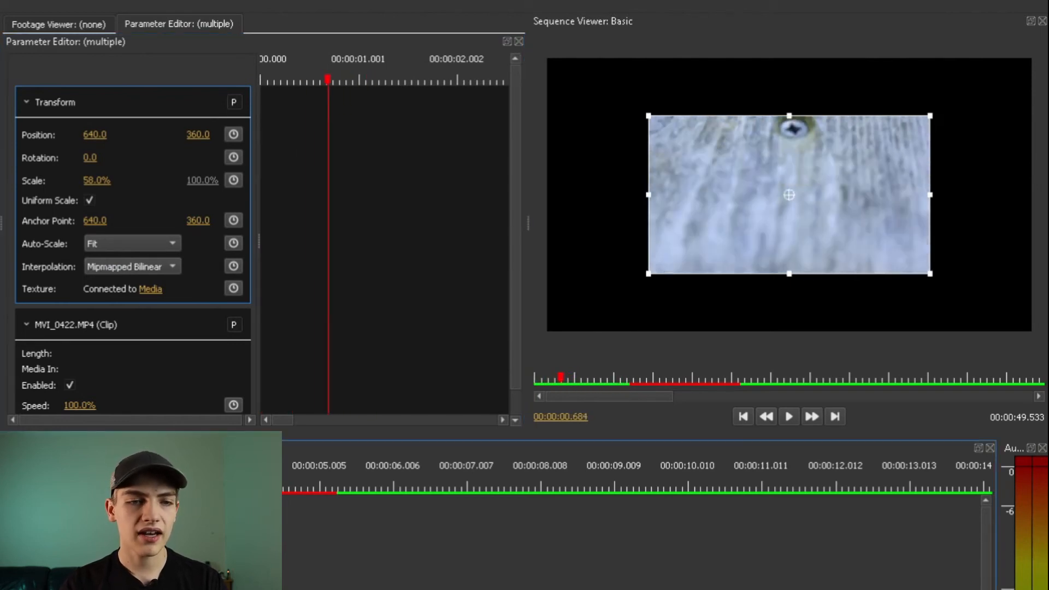
Step: Set the clip's uniform Transform scale to 100%
click(96, 180)
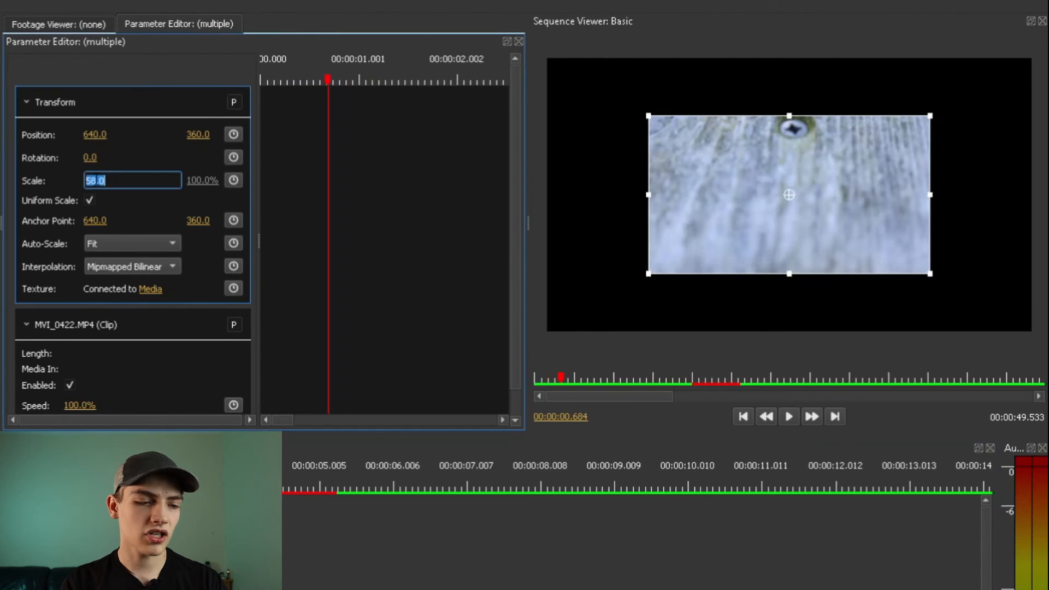
text(100)
key(Return)
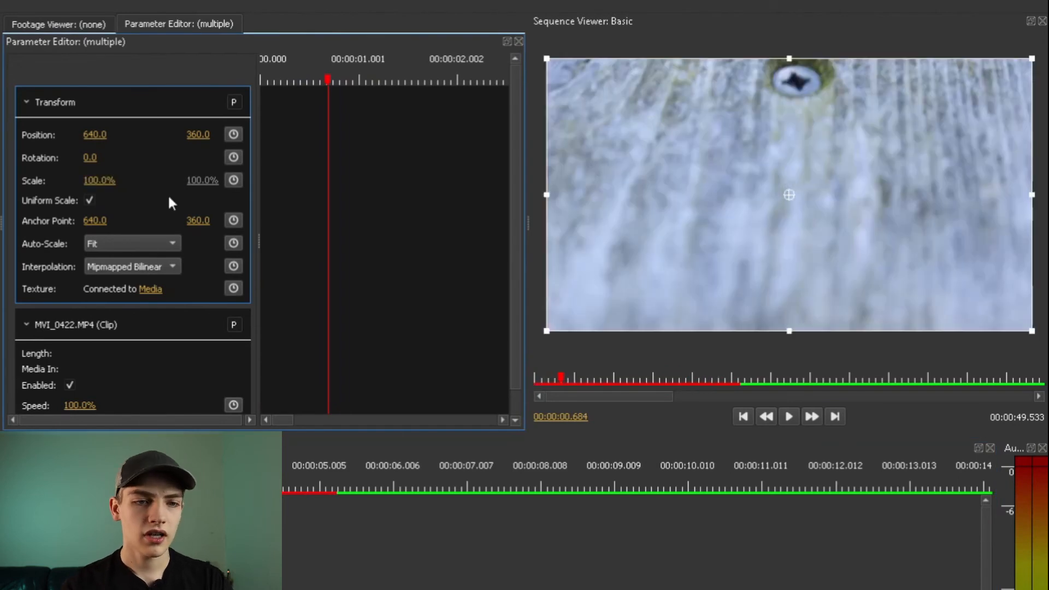
Step: Set the Transform's Auto-Scale to None and check the available Interpolation options
click(132, 249)
click(127, 229)
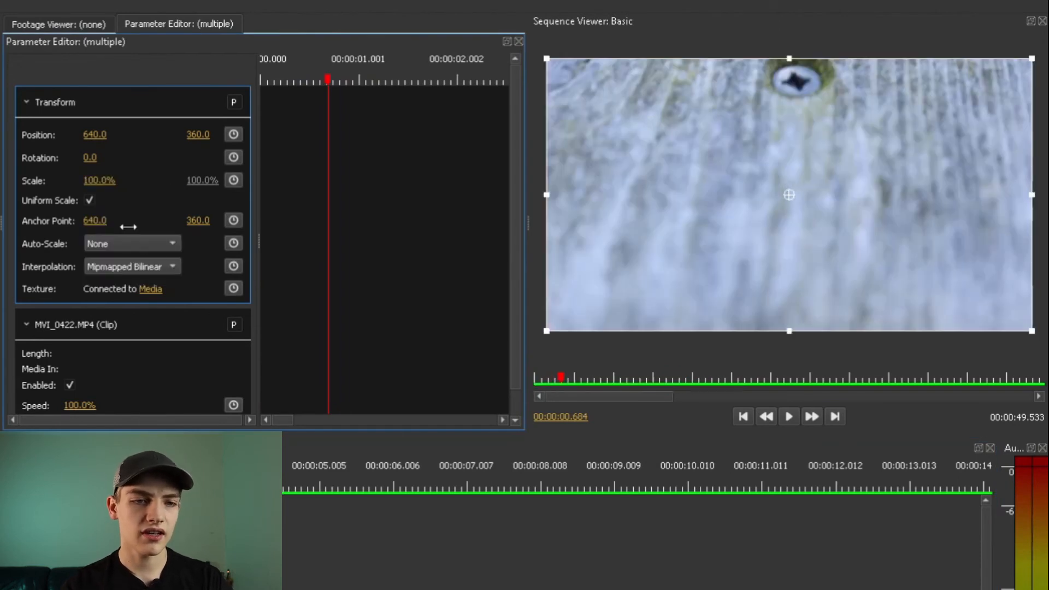
click(161, 266)
click(154, 265)
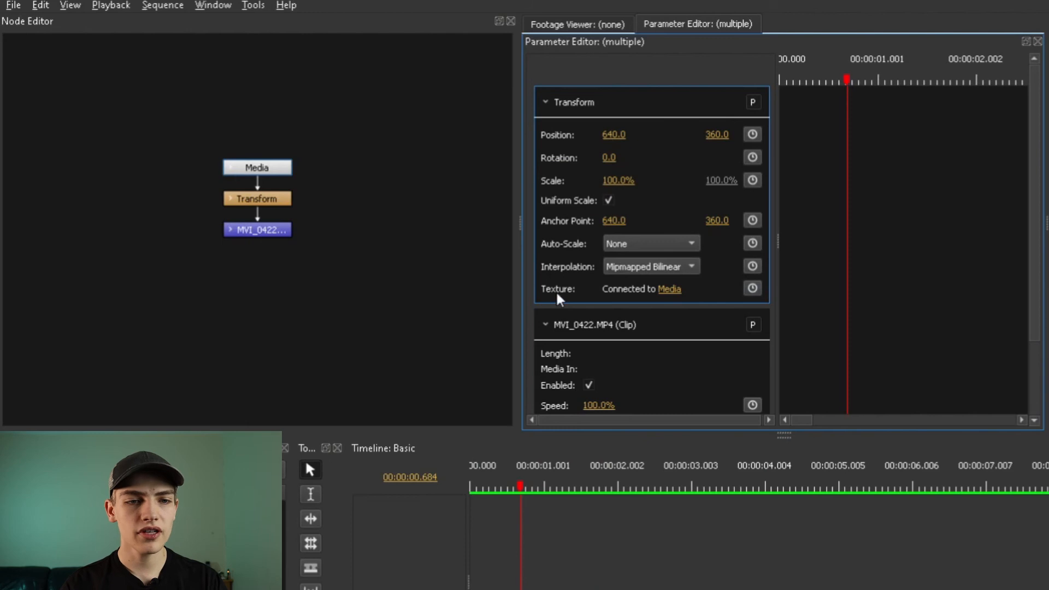
Step: Disconnect the Media node from the Transform's Texture input and reconnect Media to Transform in the node graph
right_click(668, 300)
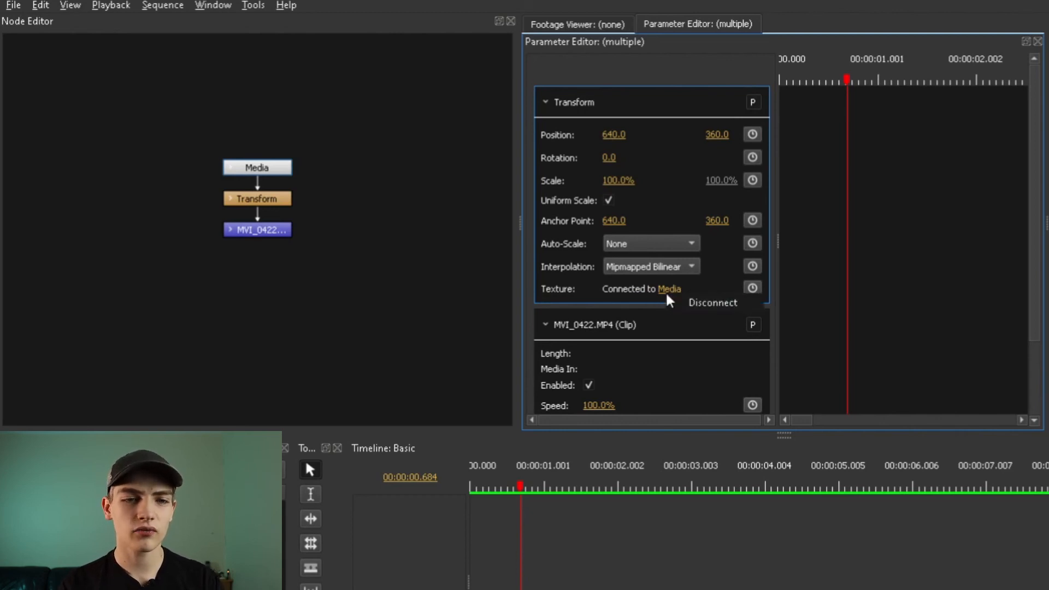
click(723, 305)
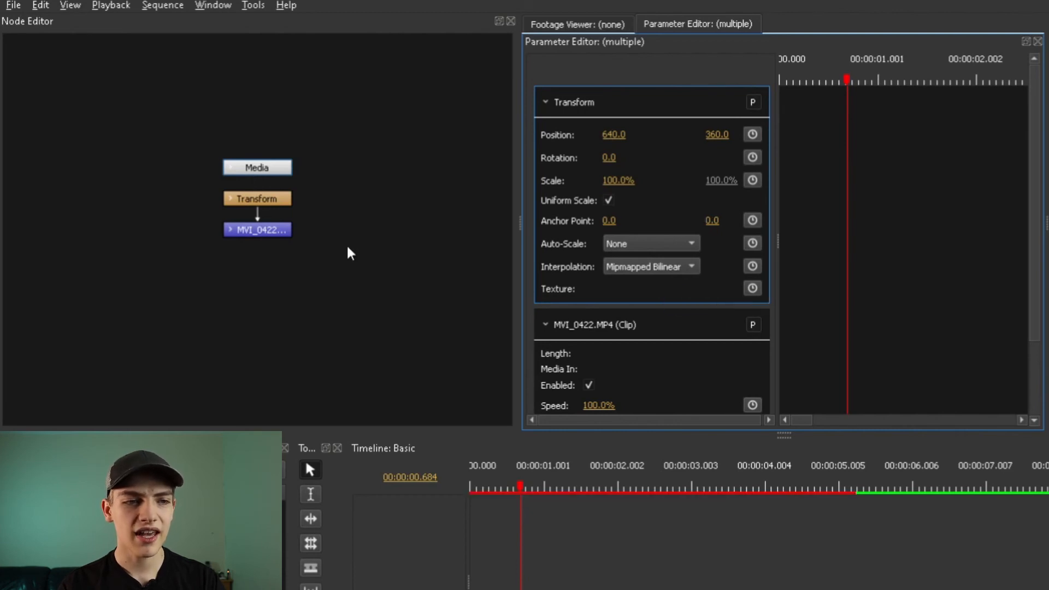
drag(257, 174, 257, 198)
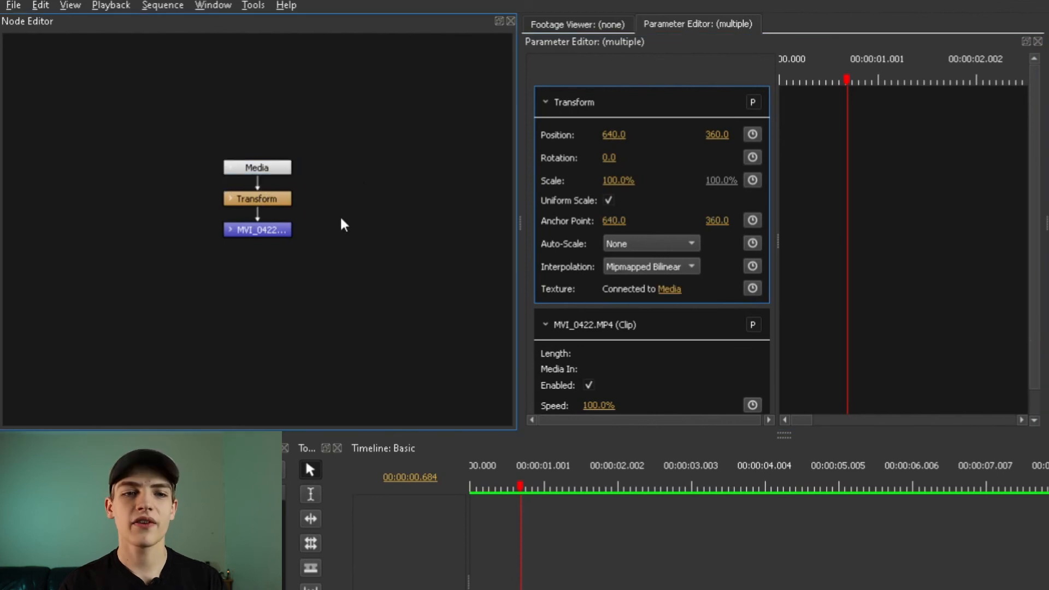
Step: Enable keyframing on the Transform position at 00:00:00.684 and add a second keyframe at 00:00:01.268
click(753, 135)
drag(853, 81, 952, 81)
click(753, 135)
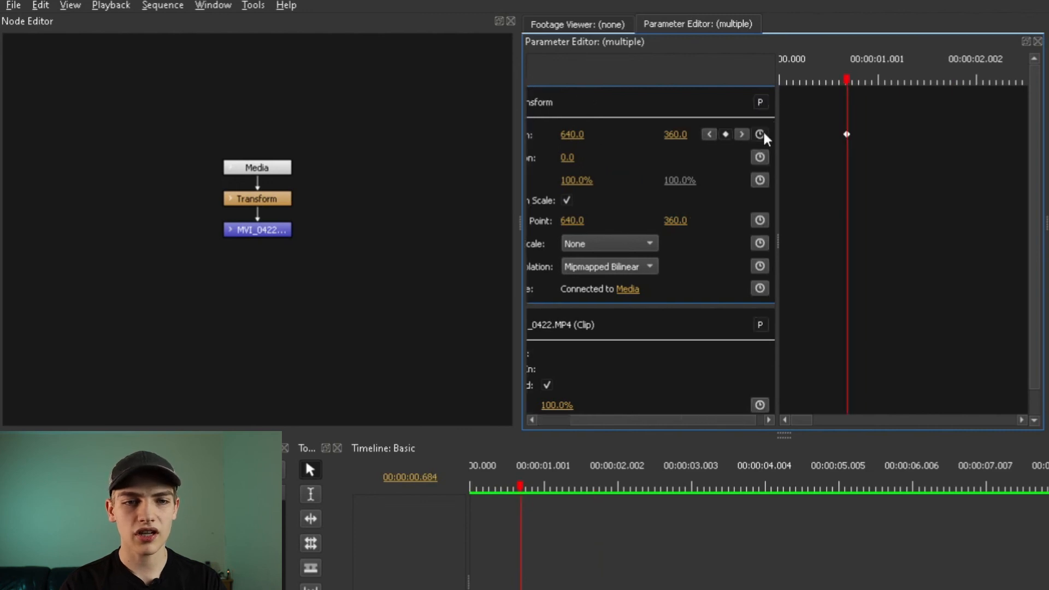
click(905, 82)
click(726, 134)
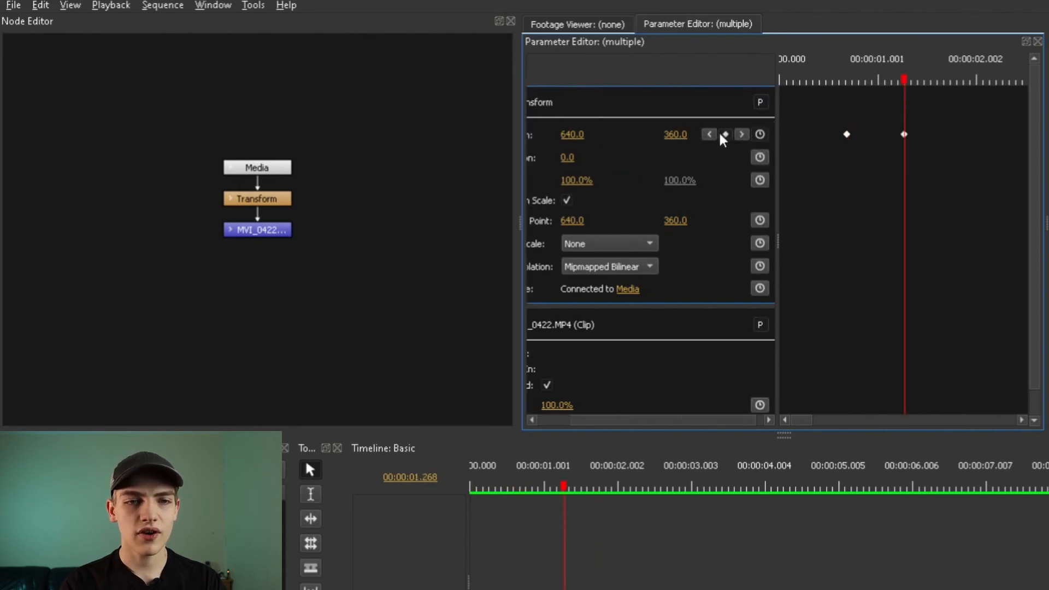
Step: Jump to the previous and next position keyframes, and disable position keyframing, clearing all existing keyframes
click(709, 134)
click(743, 134)
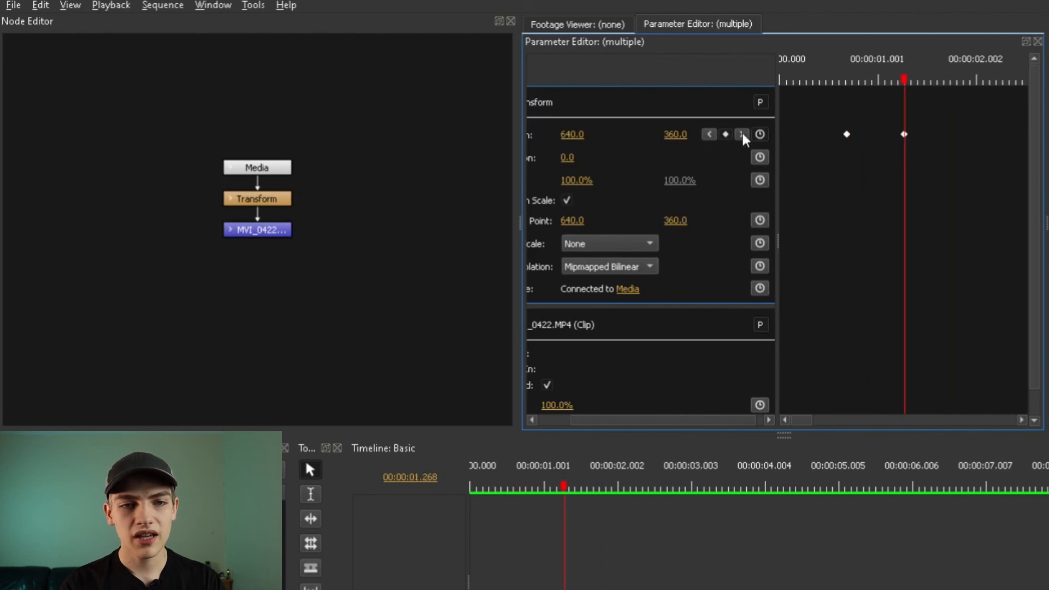
click(761, 135)
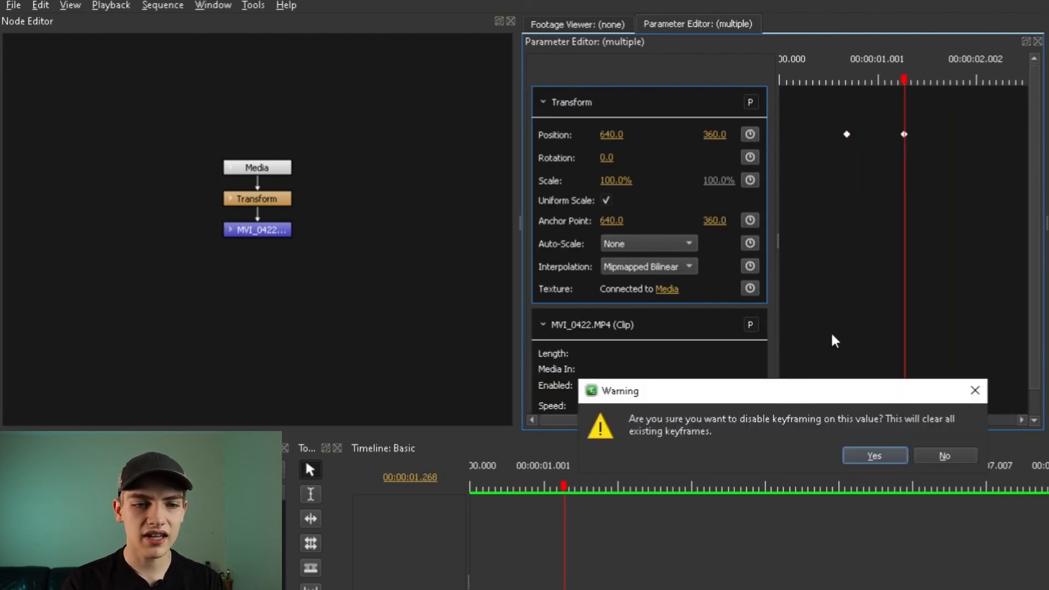
click(873, 459)
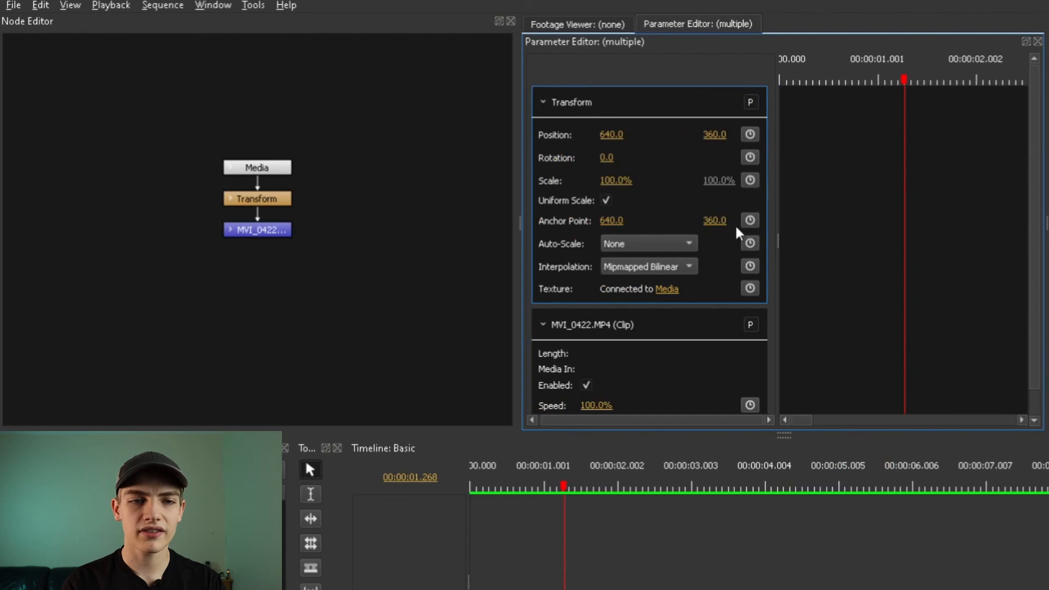